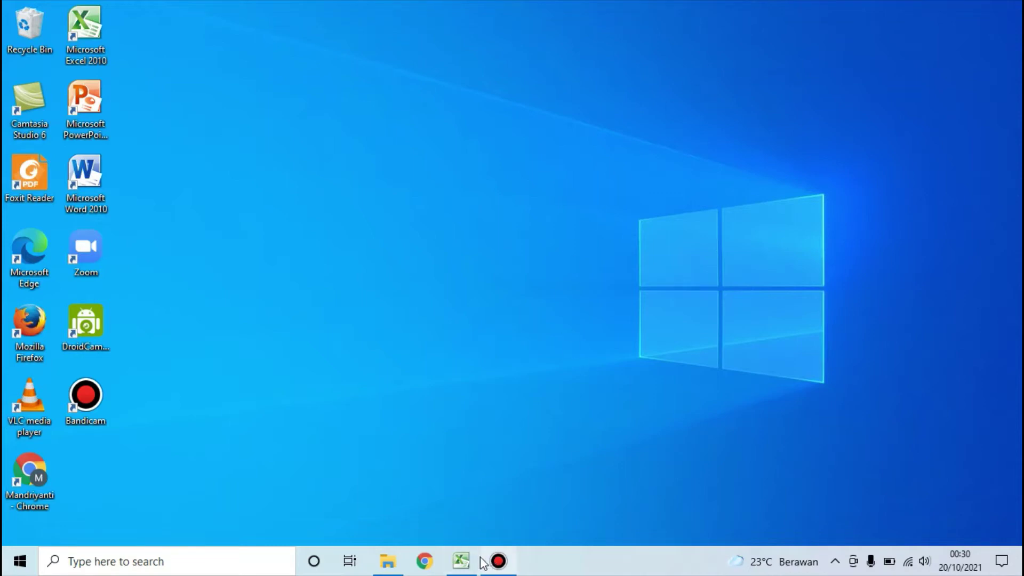
Switch to the contoh SKP HARIAN FINAL workbook in Excel and examine the monthly and daily SKP quantities in rows 3 to 28 of Sheet2
mouse_move(462, 569)
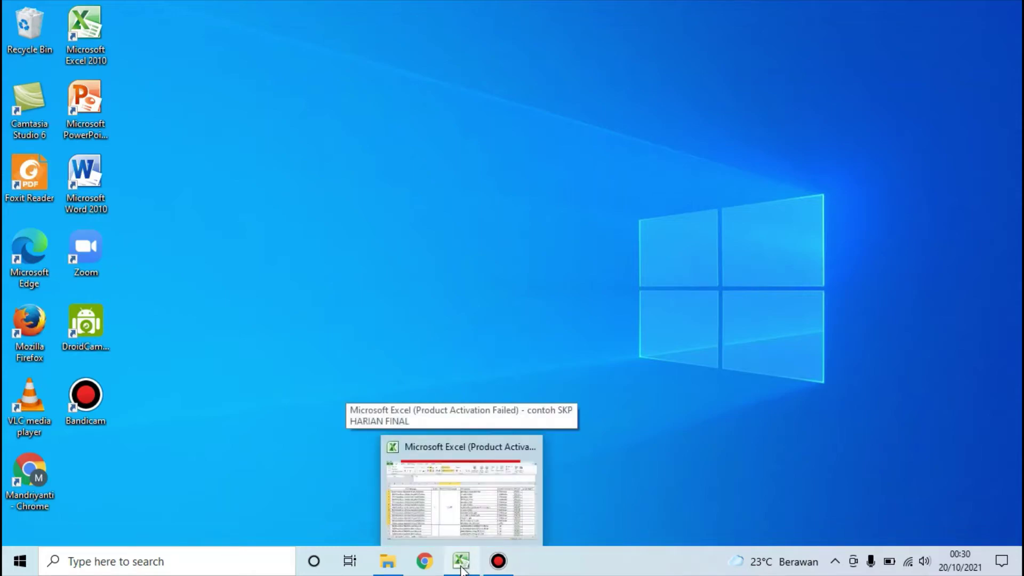
left_click(499, 520)
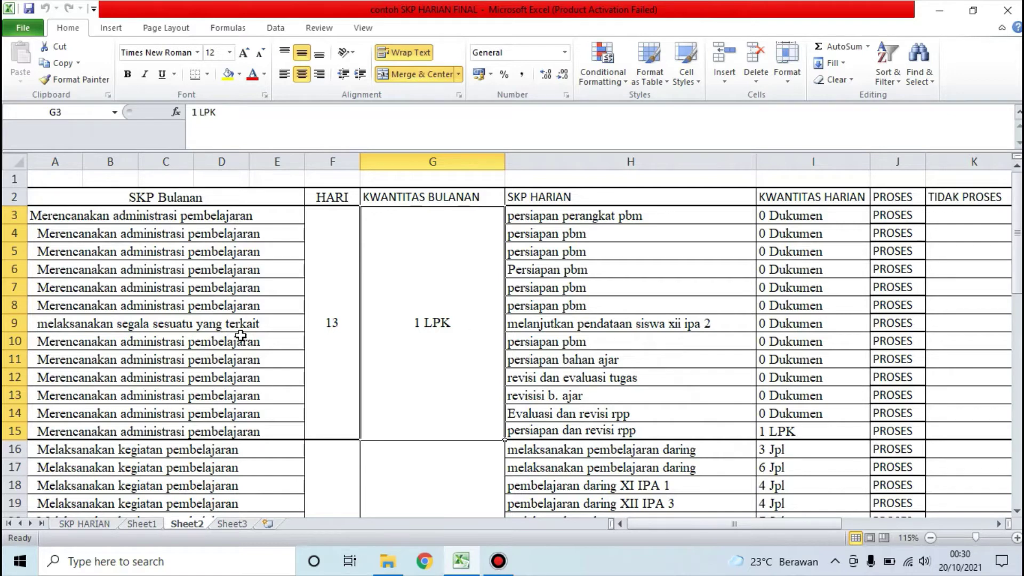
left_click(339, 335)
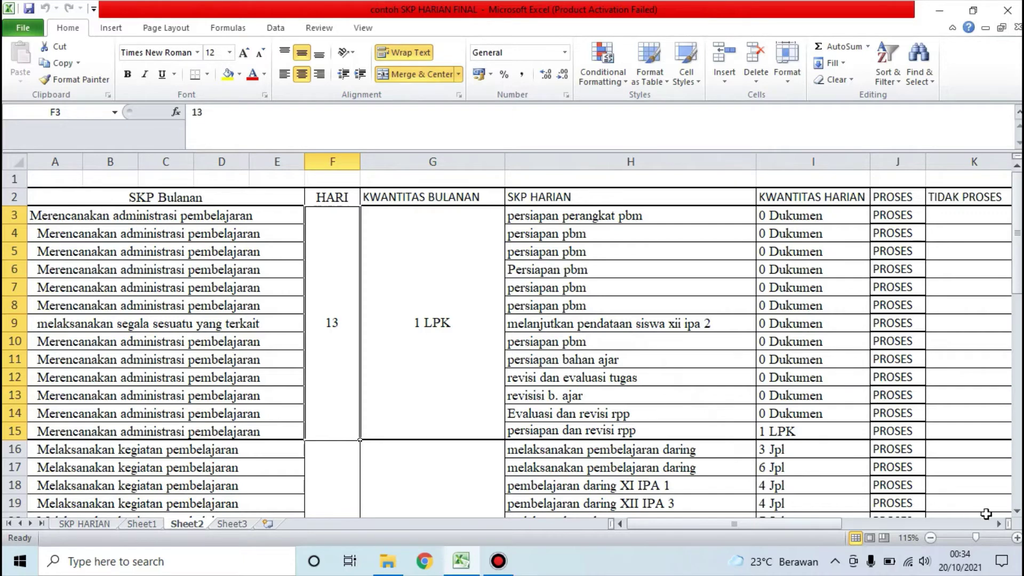
left_click(1017, 512)
left_click(1017, 512)
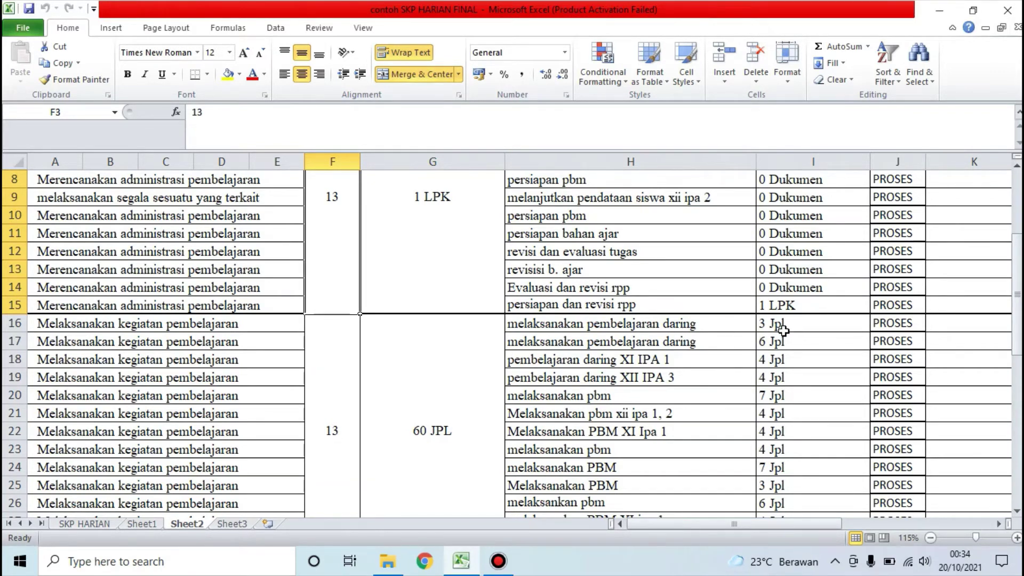
left_click(1017, 513)
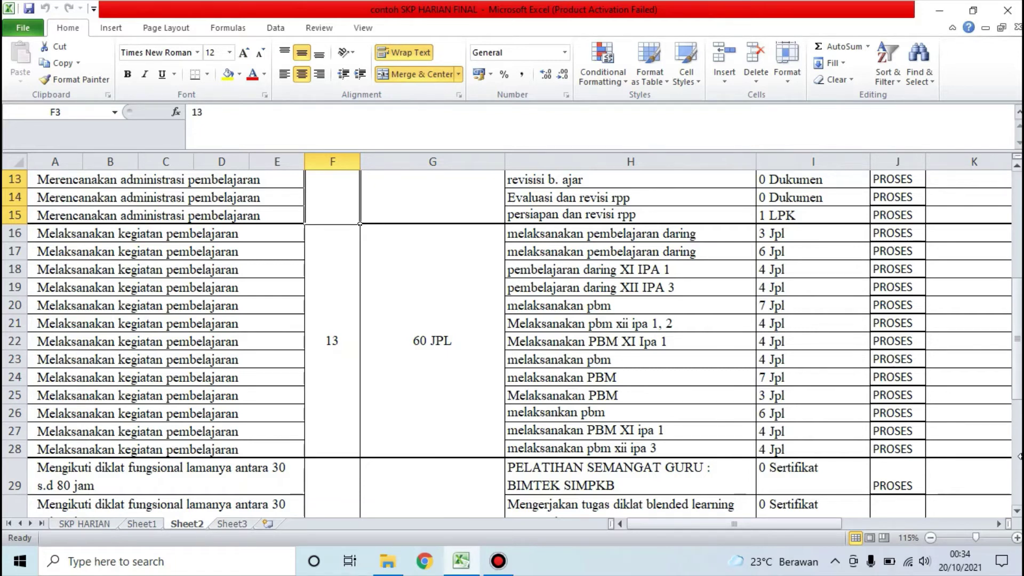
left_click(1016, 516)
left_click(1016, 515)
left_click(1016, 516)
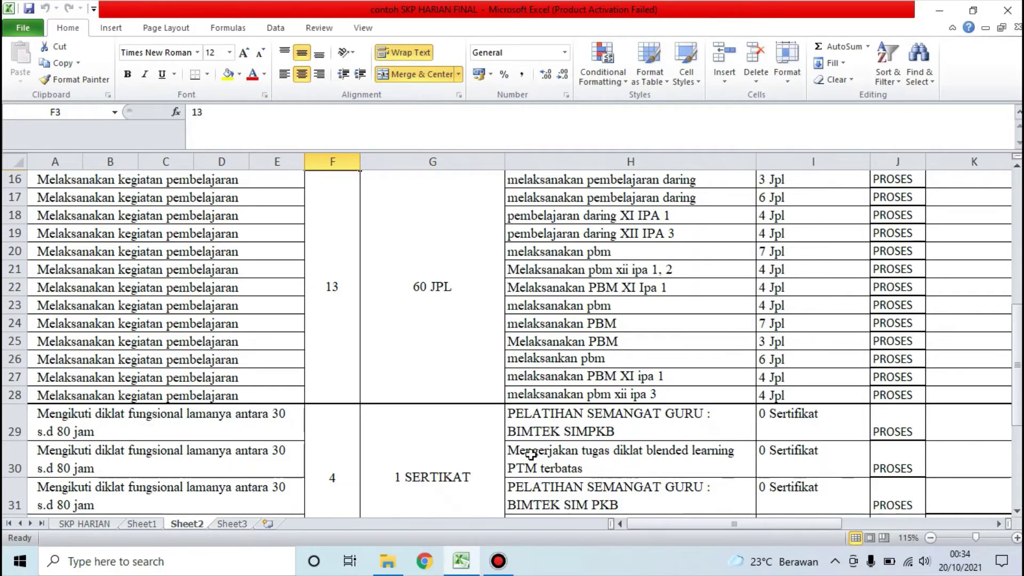
Examine the days, monthly and daily quantities, and process status of the training, workshop, membership and report activities in rows 29 to 38
left_click(430, 476)
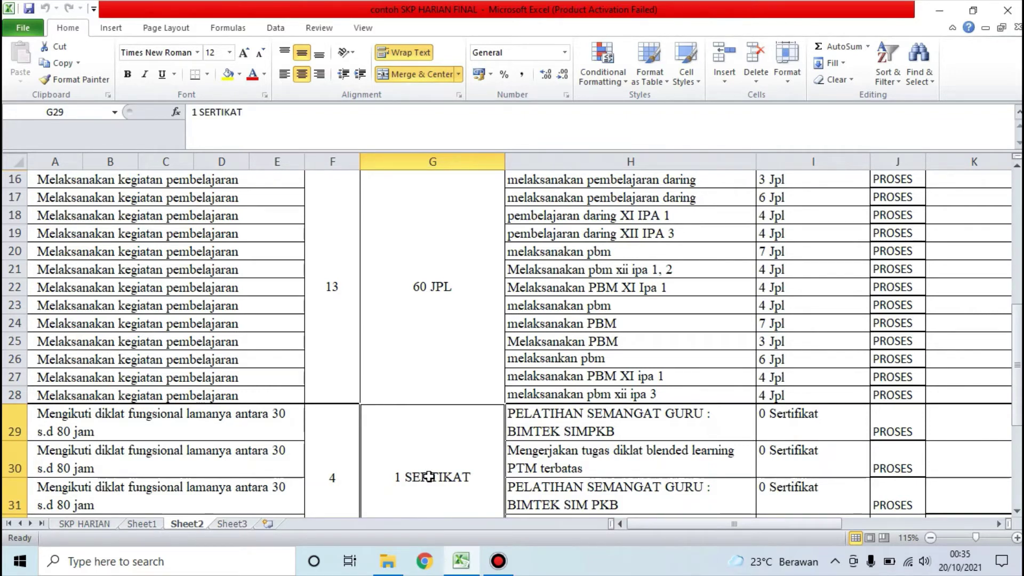
left_click(335, 476)
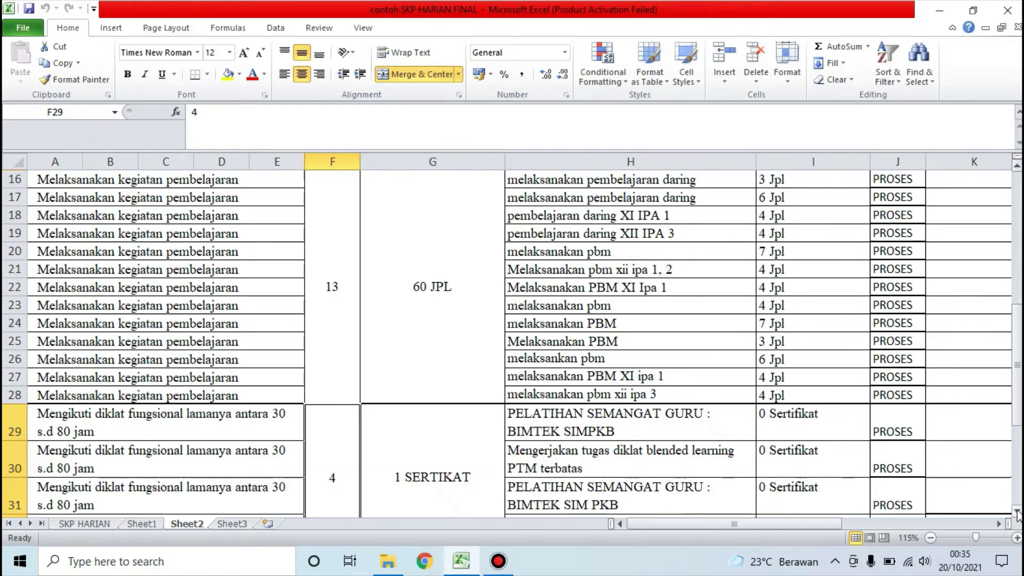
scroll(981, 494, "down", 2)
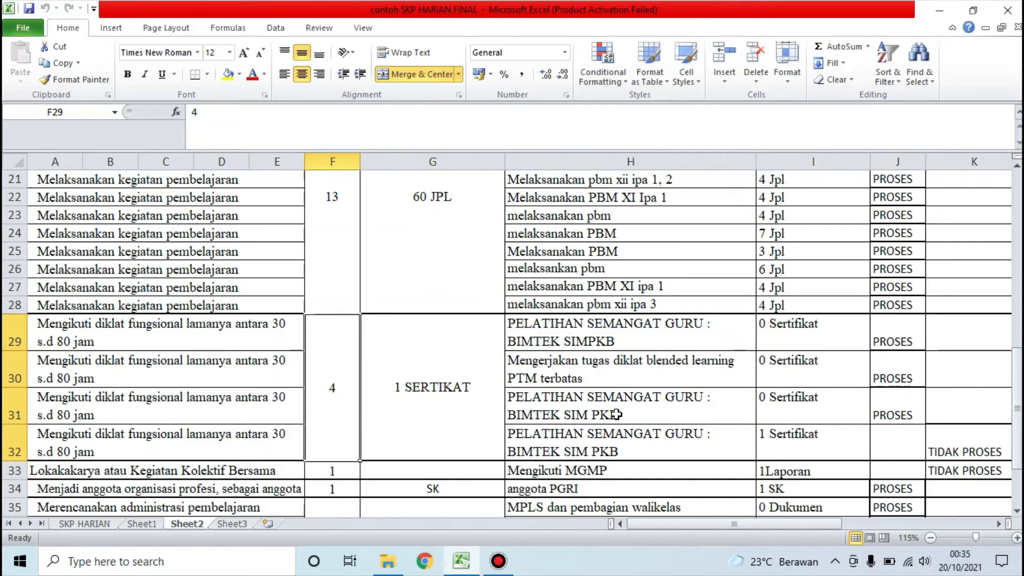
left_click(955, 446)
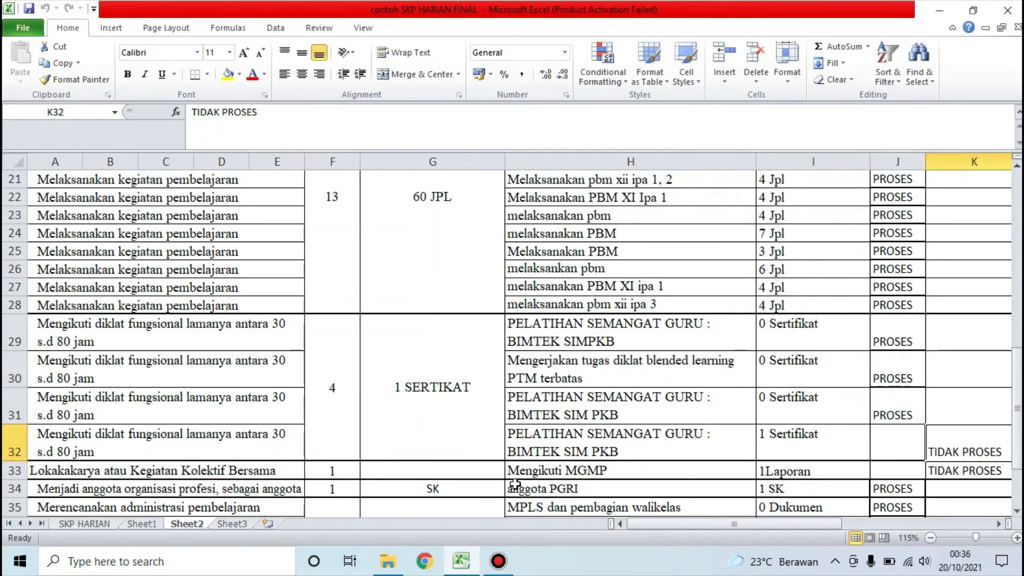
left_click(836, 474)
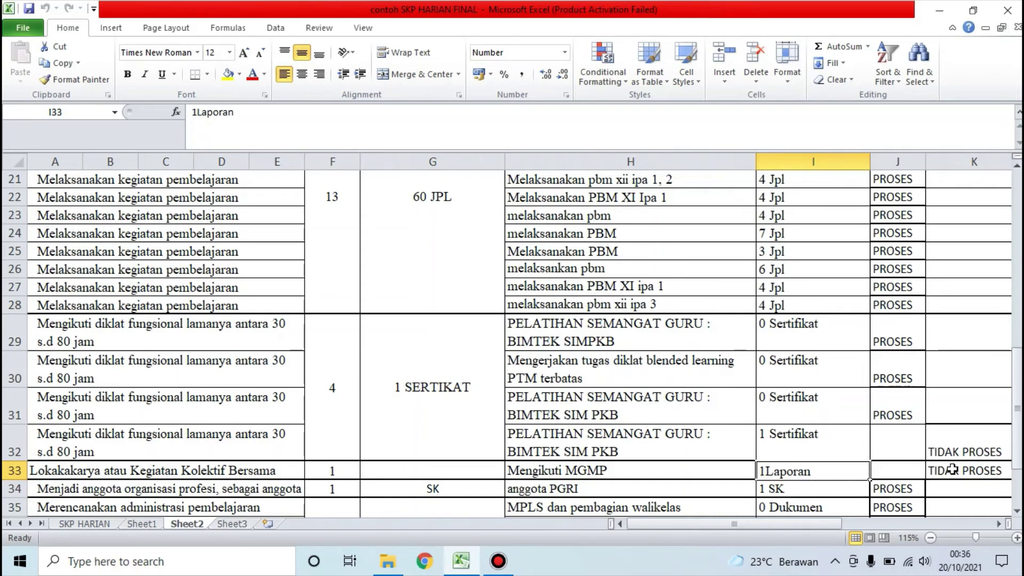
scroll(1020, 520, "down", 2)
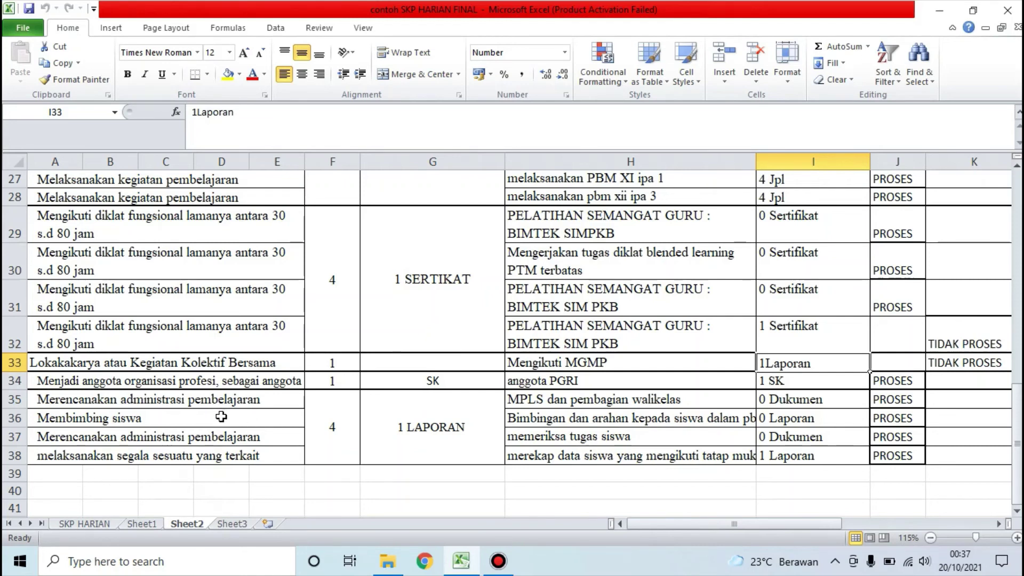
left_click(424, 439)
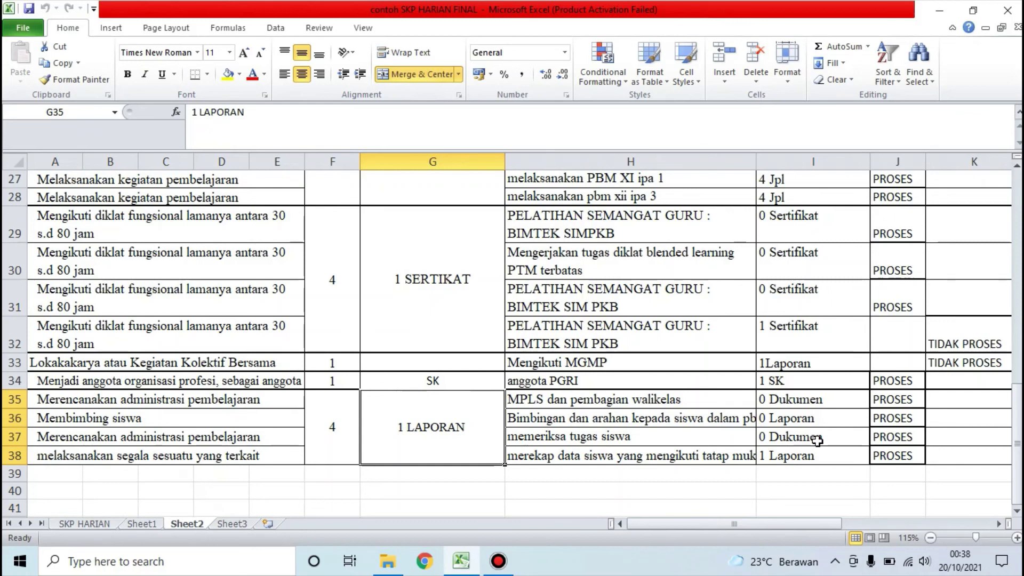
Change the daily quantity of "MPLS dan pembagian walikelas" in cell I35 to "0 Laporan"
double_click(821, 403)
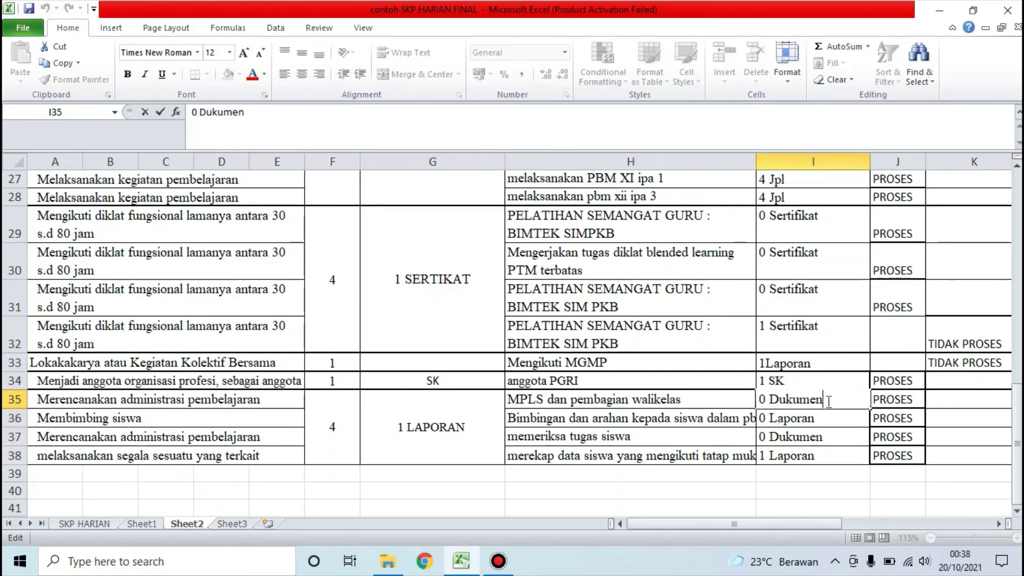
key("BackSpace")
key("BackSpace")
key("BackSpace")
key("BackSpace")
key("BackSpace")
key("BackSpace")
key("BackSpace")
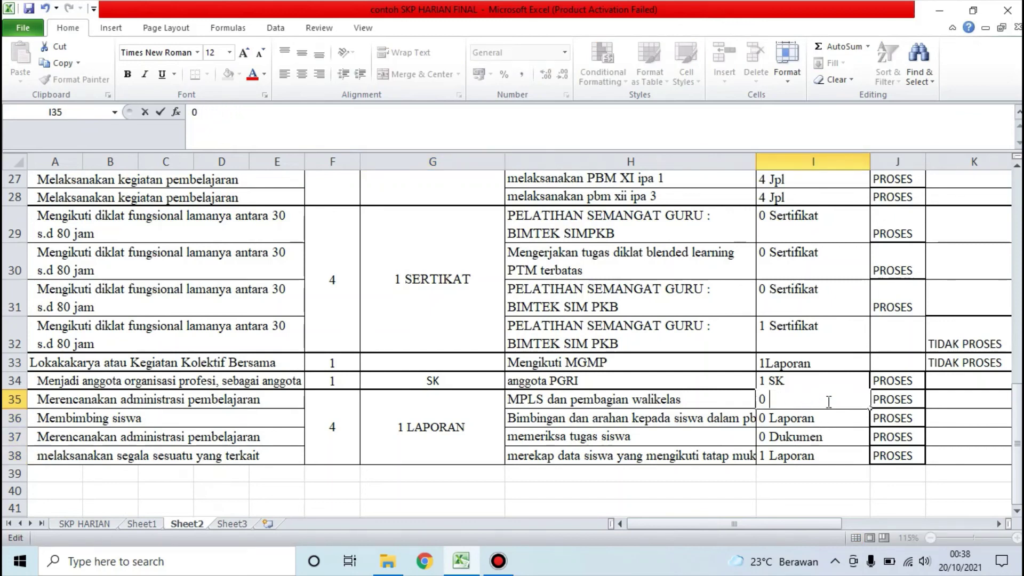
type("Lapor")
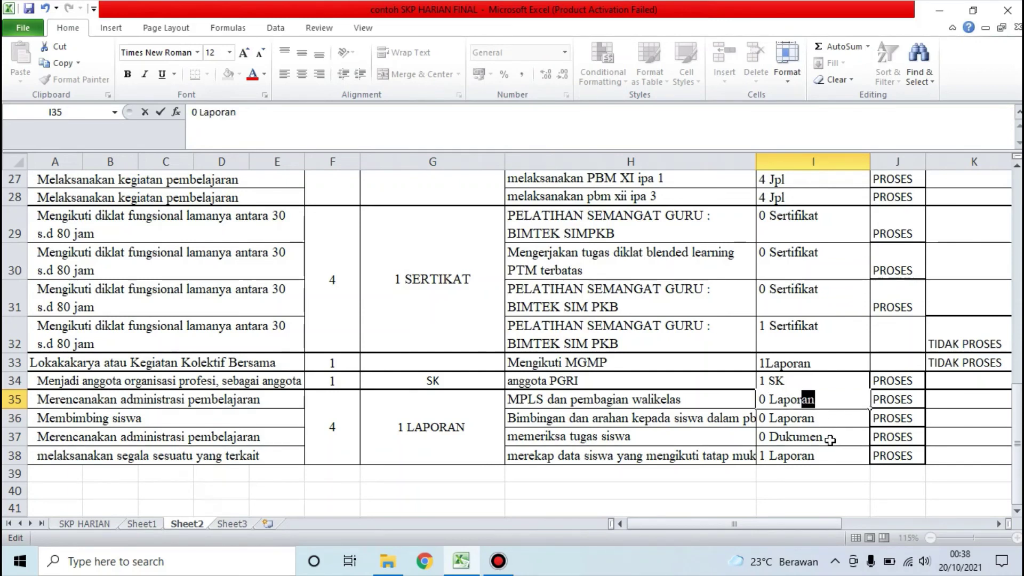
Change the daily quantity of "memeriksa tugas siswa" in cell I37 to "0 Laporan"
double_click(831, 442)
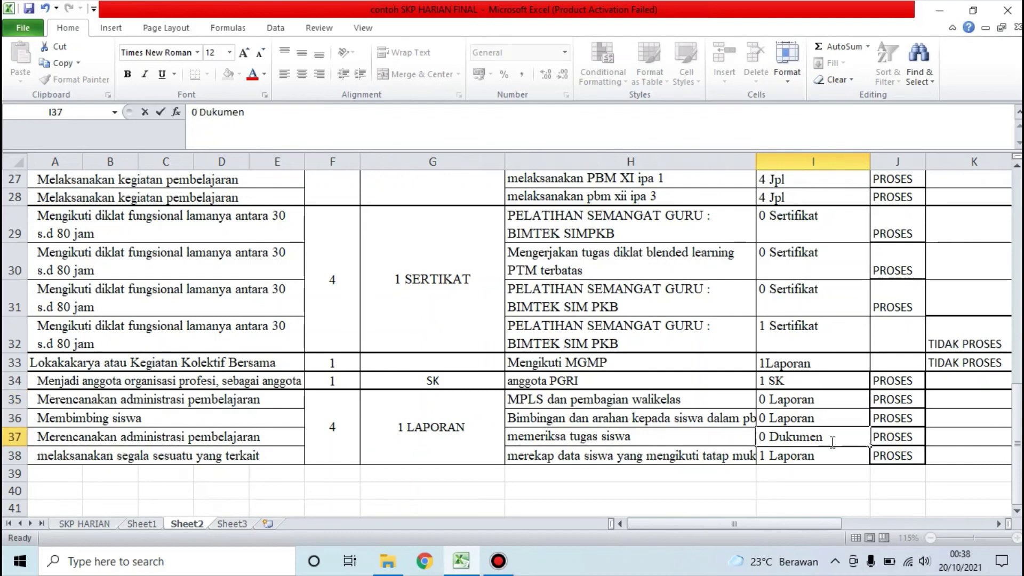
key("BackSpace")
key("BackSpace")
key("BackSpace")
key("BackSpace")
key("BackSpace")
key("BackSpace")
key("BackSpace")
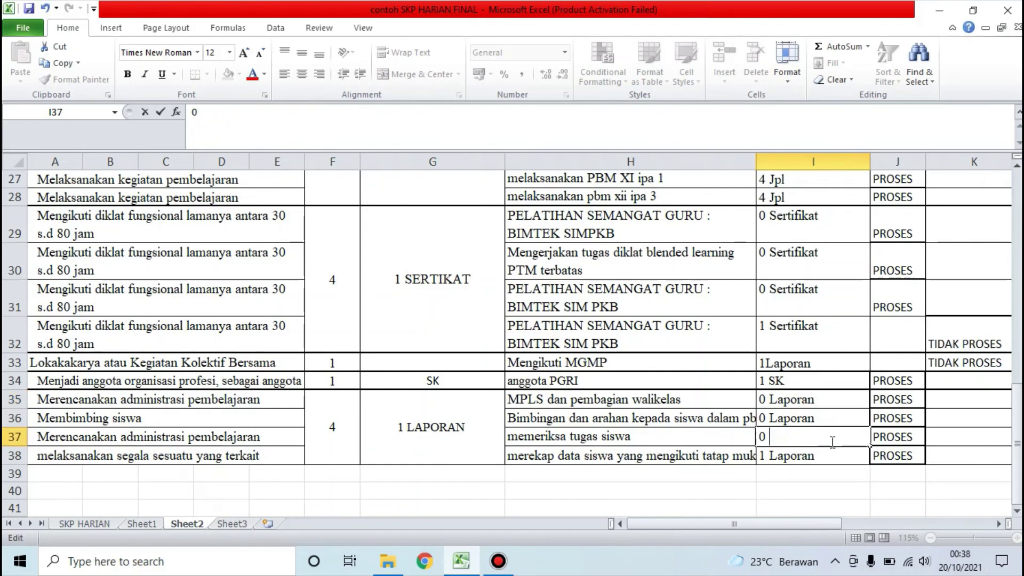
type("La")
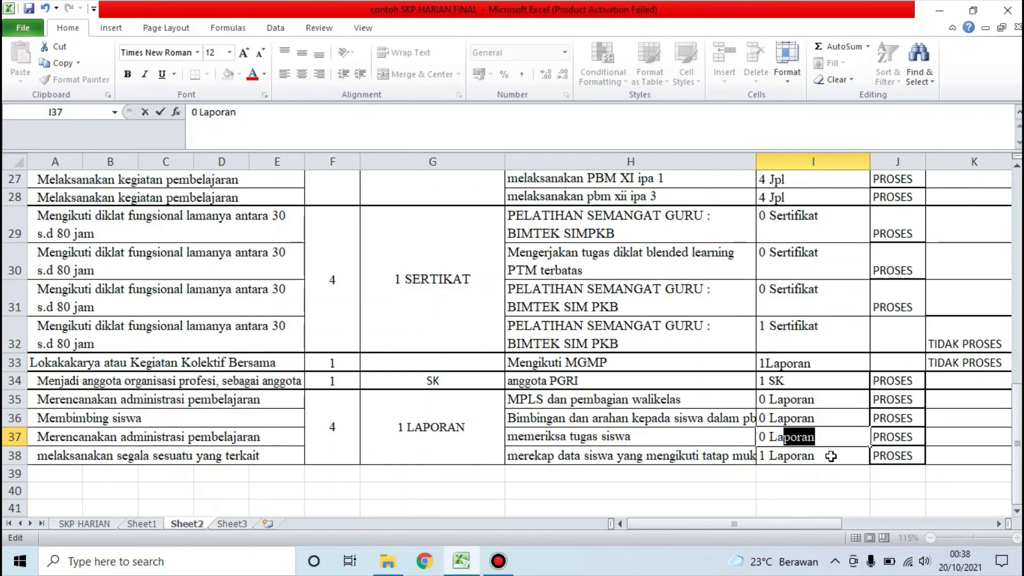
left_click(831, 456)
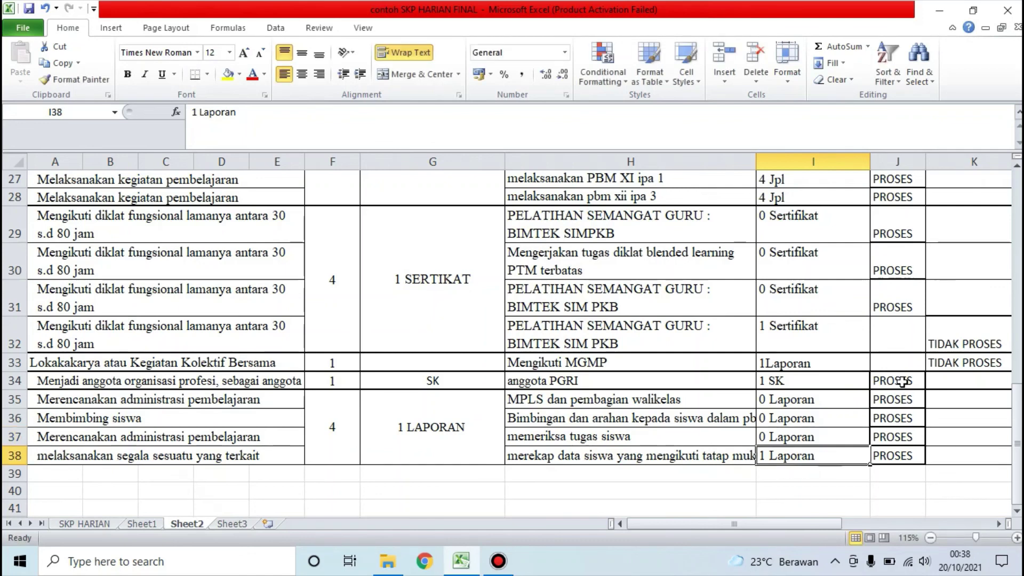
left_click(897, 455)
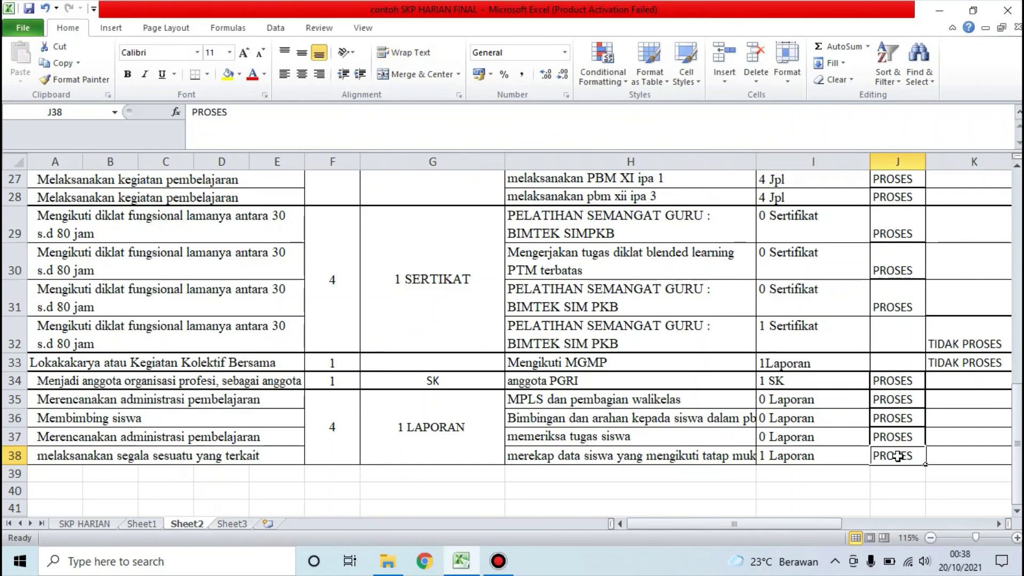